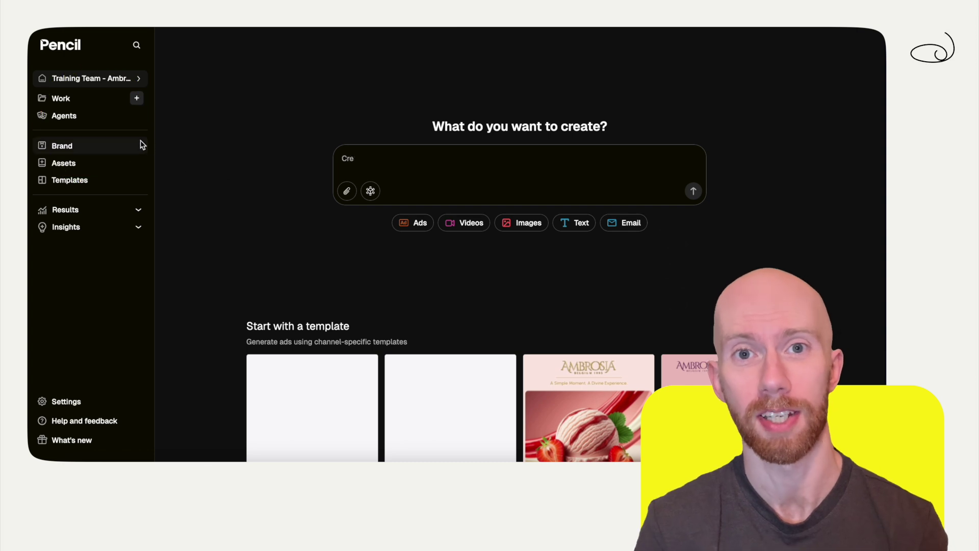
Open the Agents library from the left sidebar
left_click(106, 119)
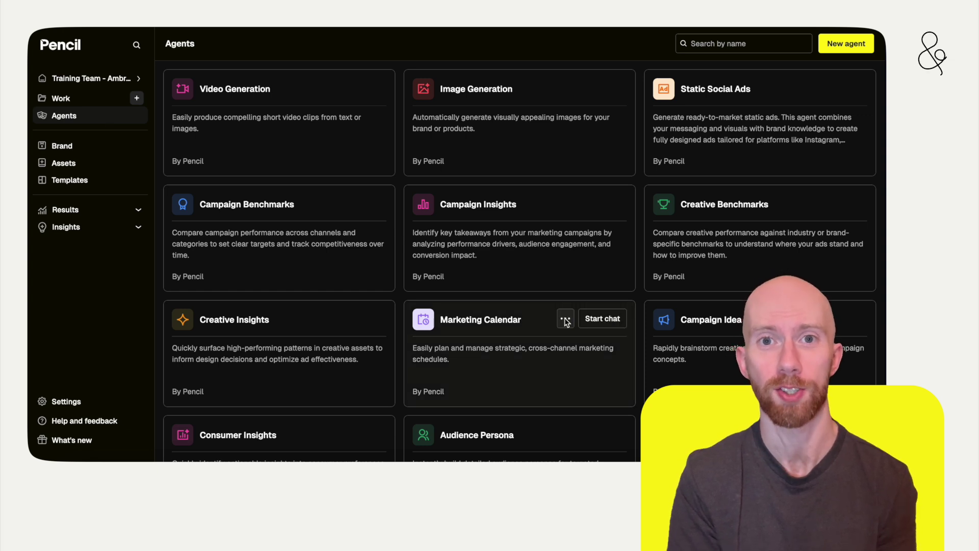
scroll(568, 312, "down", 3)
scroll(568, 311, "down", 3)
scroll(567, 312, "down", 2)
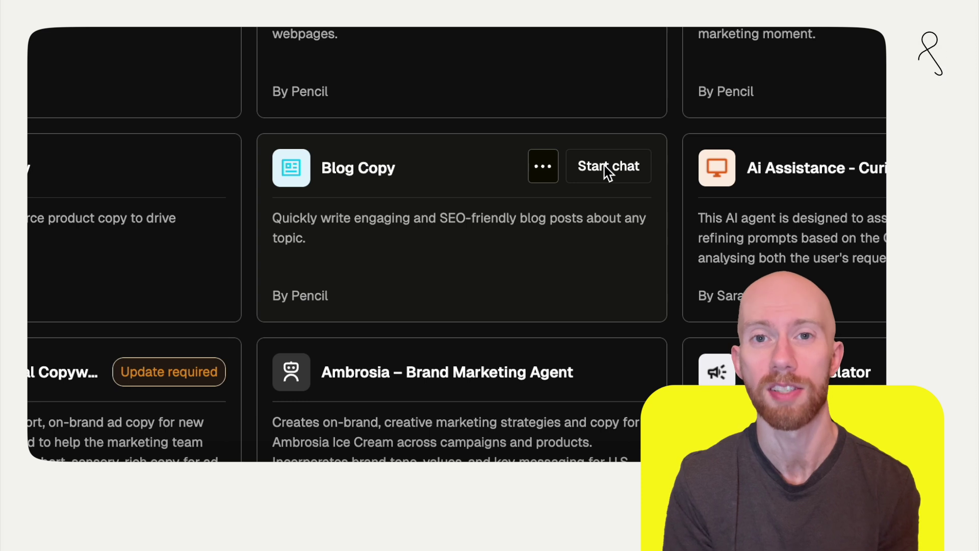
Start a Blog Copy agent chat beside a new blank text document
left_click(604, 165)
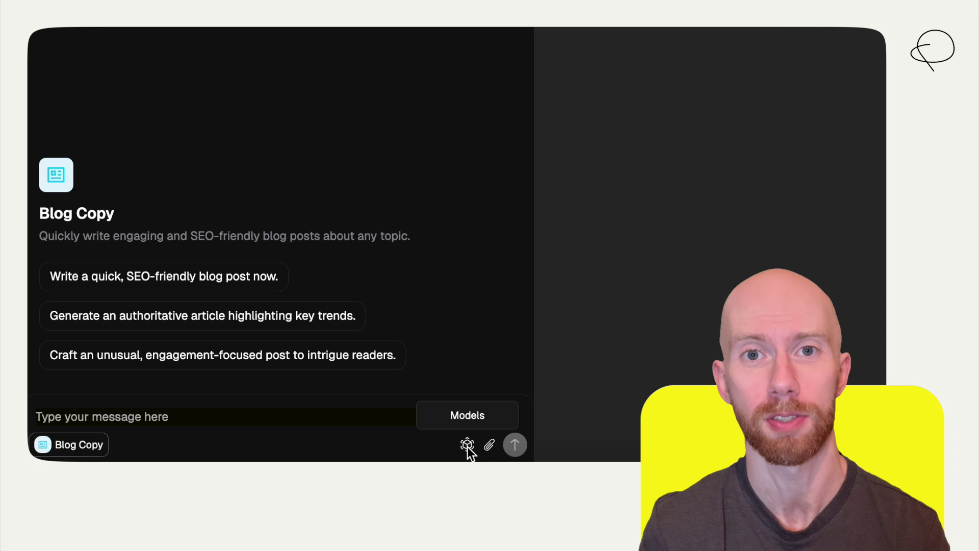
left_click(467, 445)
left_click(518, 288)
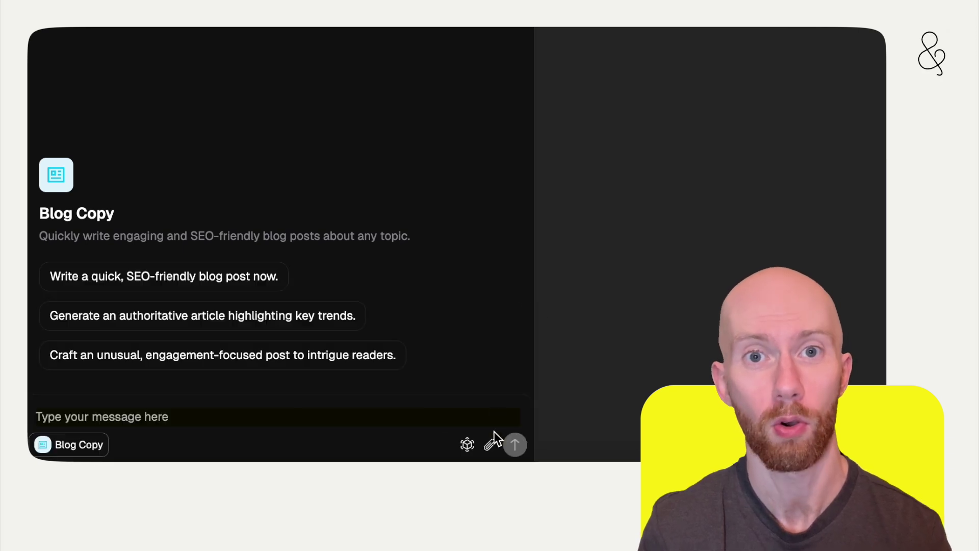
left_click(491, 446)
left_click(430, 316)
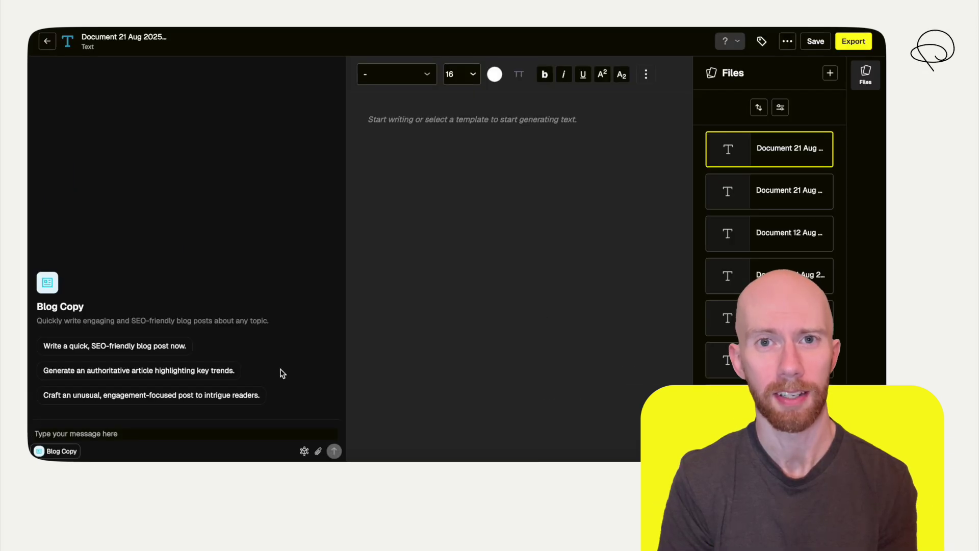
Request a quick SEO blog post on ice cream in gym-goers' diets, keyword Balance
left_click(176, 349)
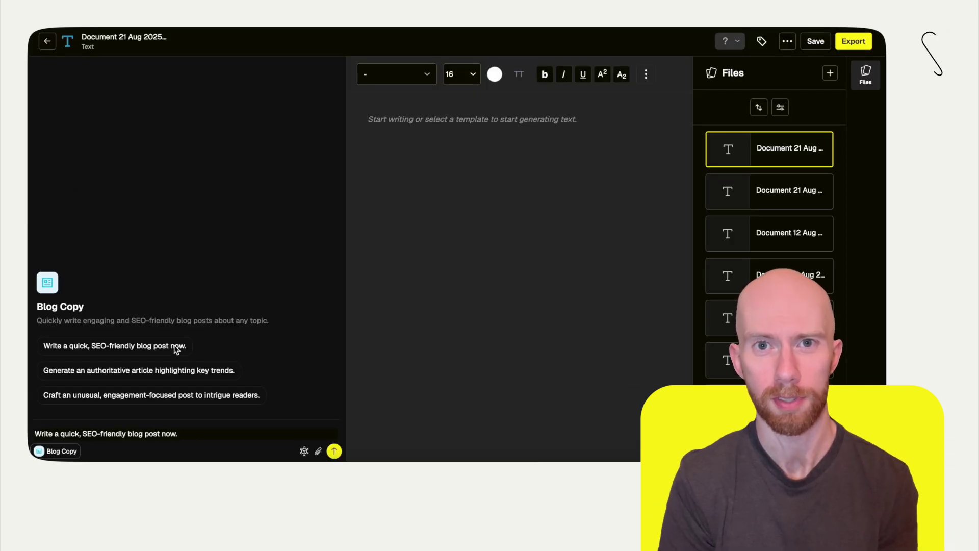
left_click(334, 451)
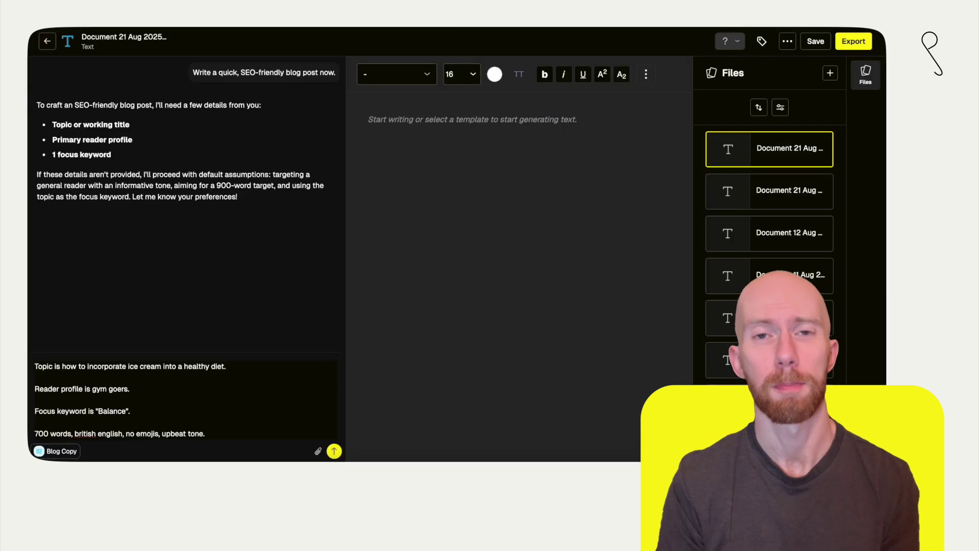
key("Return")
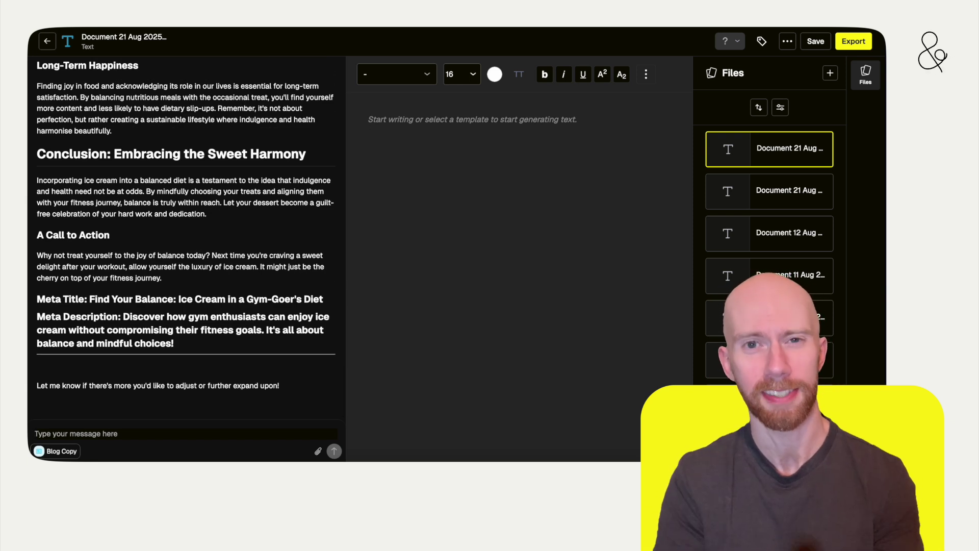
scroll(234, 287, "up", 10)
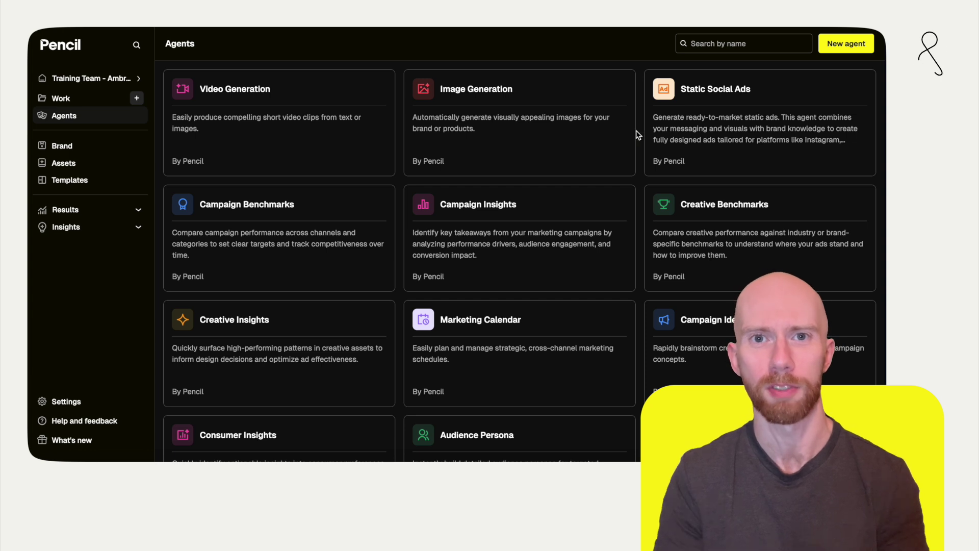
Start an Image Generation agent chat and place the cursor in its message box
left_click(610, 91)
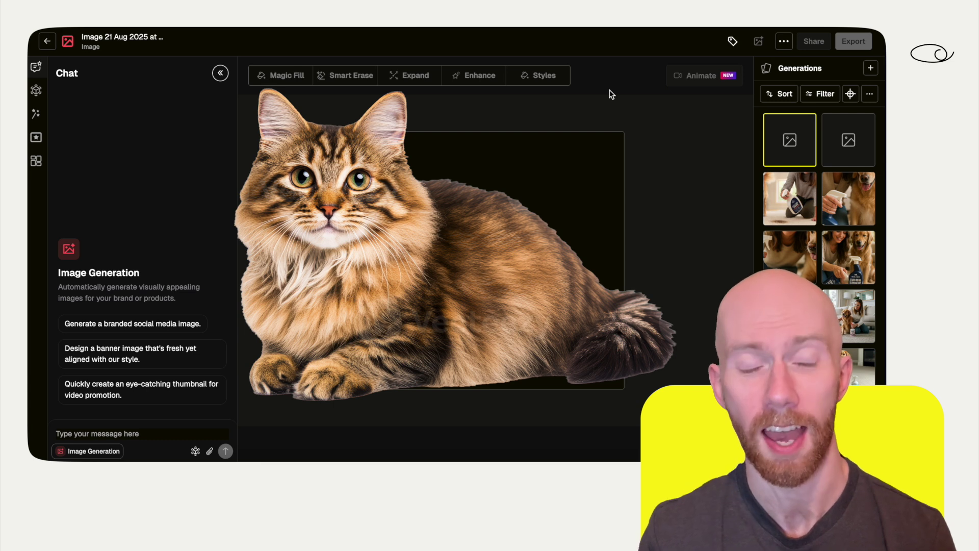
left_click(175, 433)
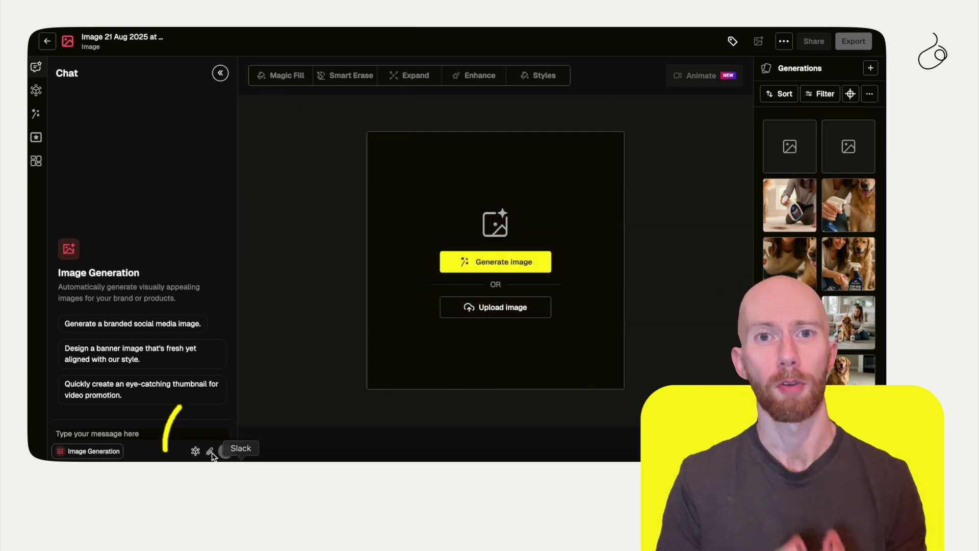
Attach the cat image from the computer and request the ice-cream-fridge photo
left_click(211, 451)
left_click(248, 429)
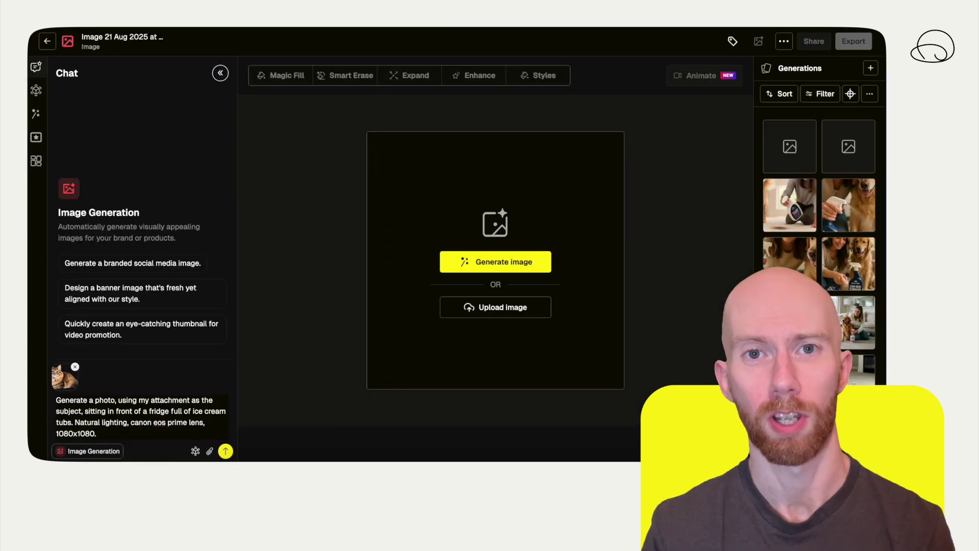
key("Return")
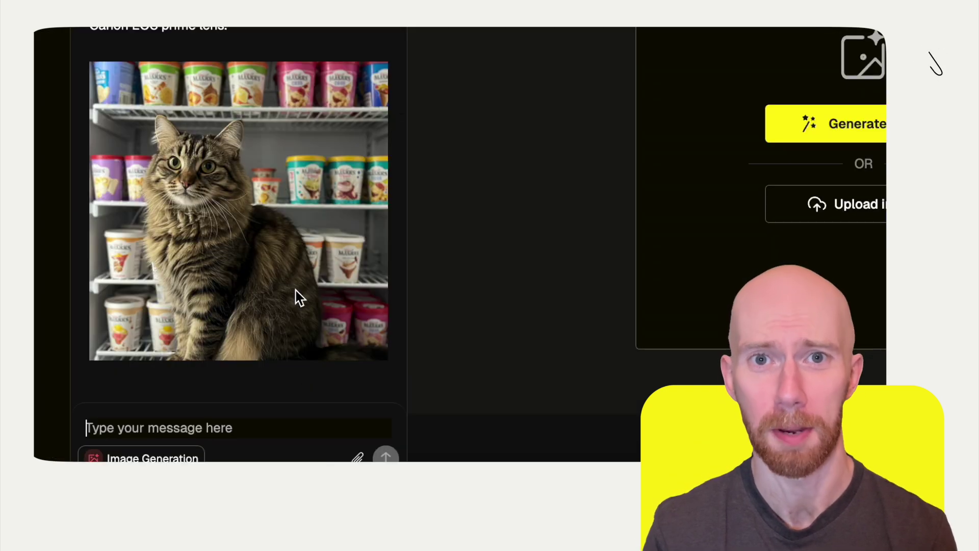
scroll(319, 300, "up", 1)
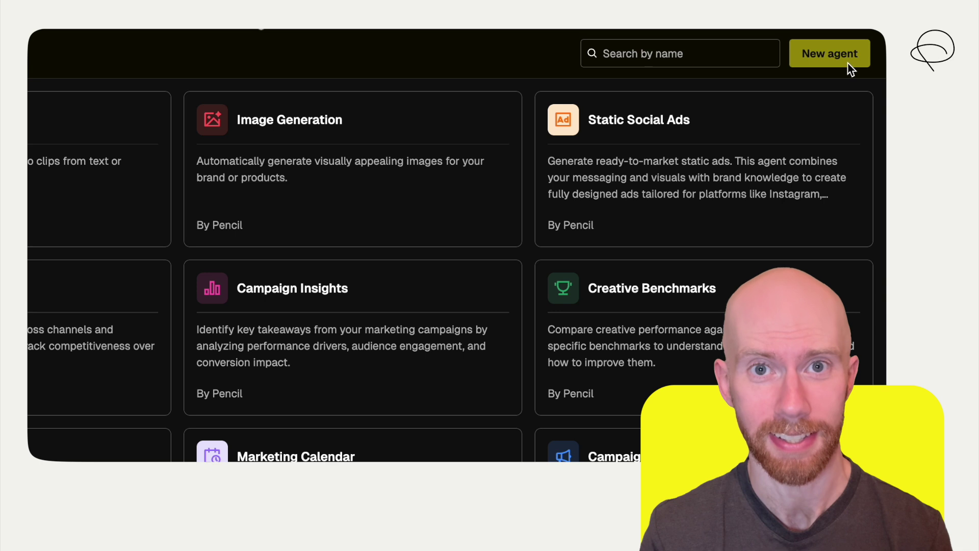
Begin a new agent described as rewriting text politely and professionally
left_click(841, 61)
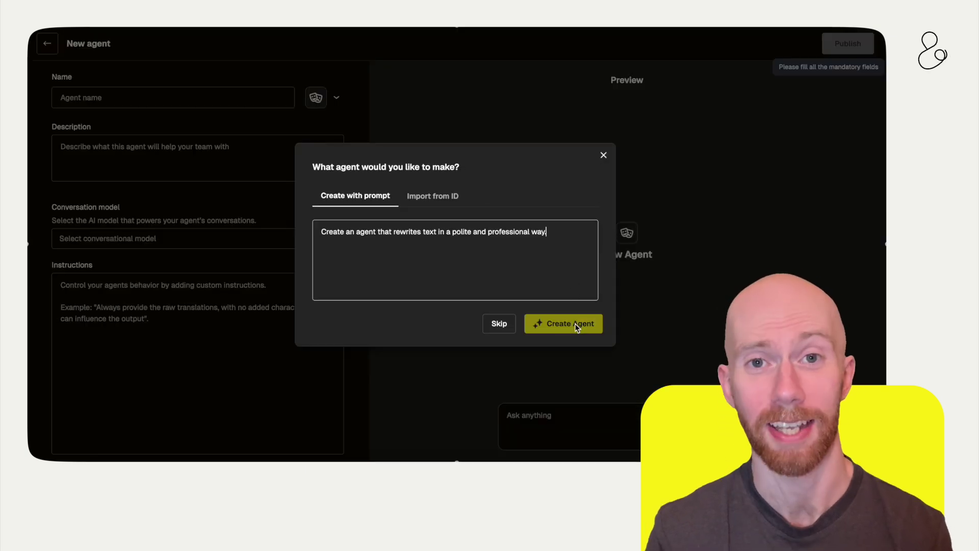
Generate the Polite Rewriter agent and enable Brand knowledge, Visit URL and Search Web
left_click(575, 323)
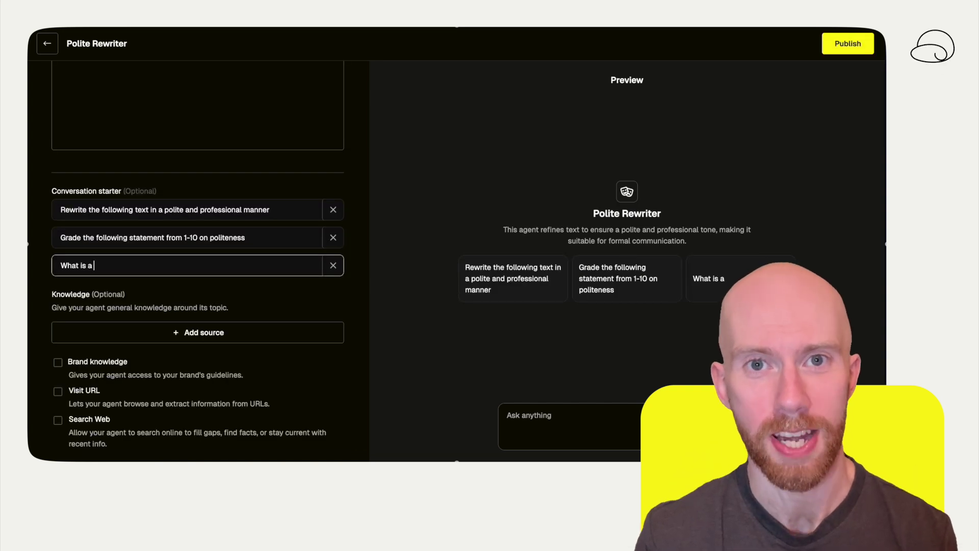
type("more professional way to say the following:")
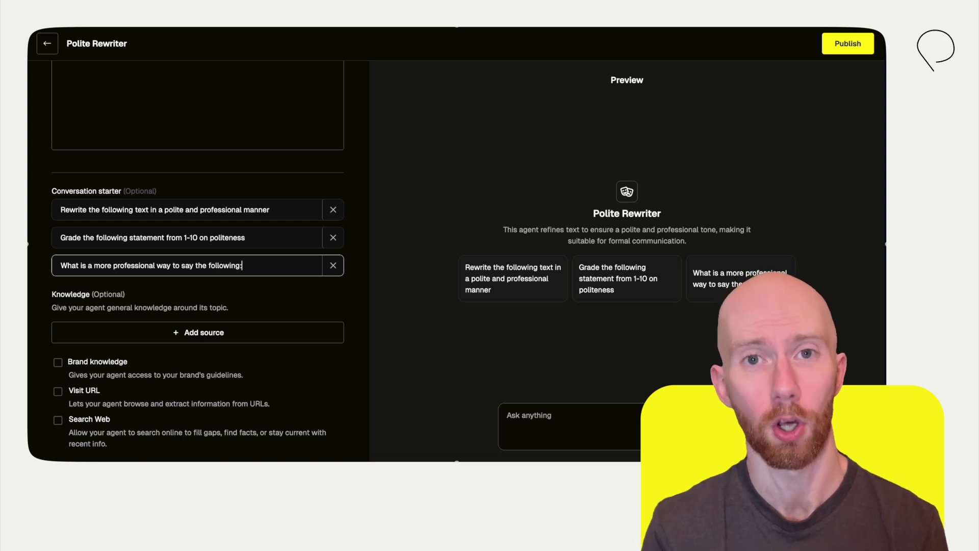
scroll(198, 260, "down", 1)
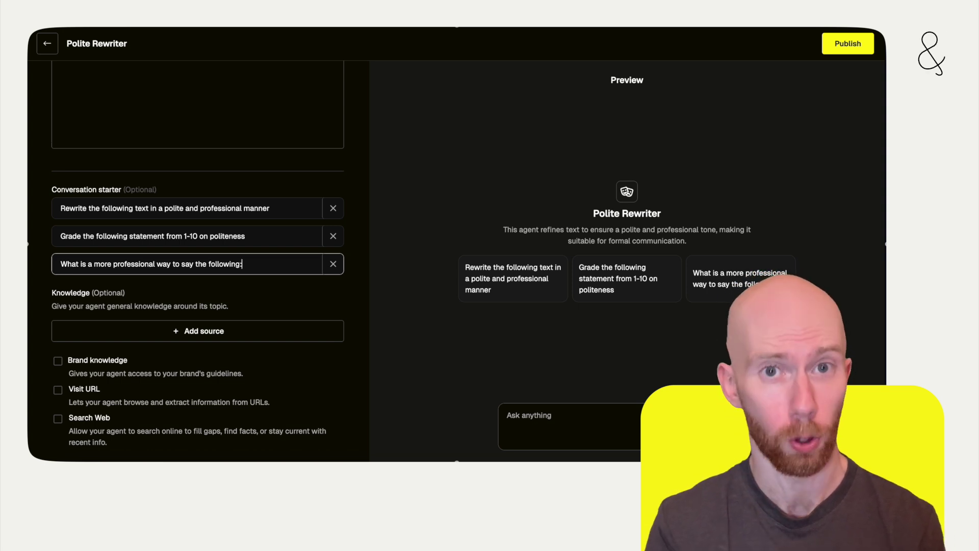
left_click(58, 360)
left_click(58, 390)
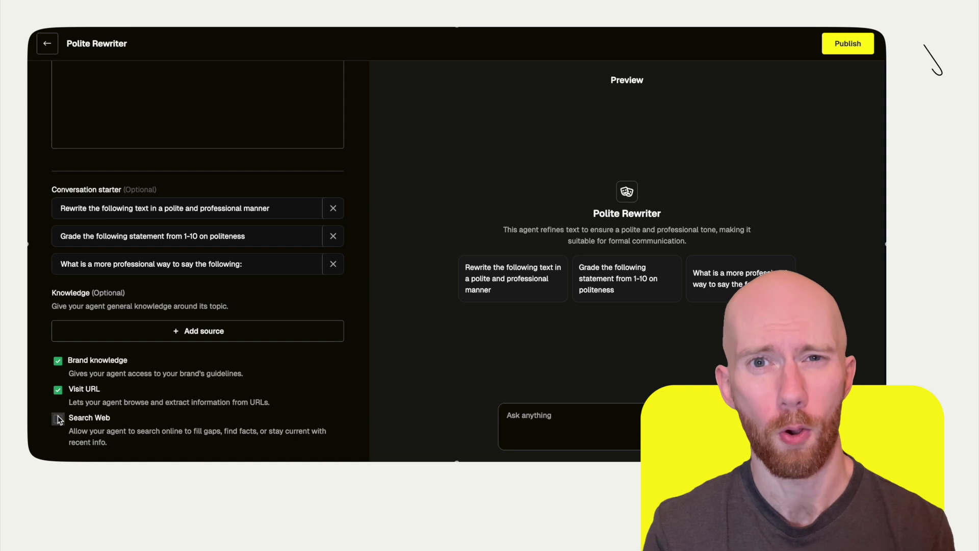
left_click(59, 420)
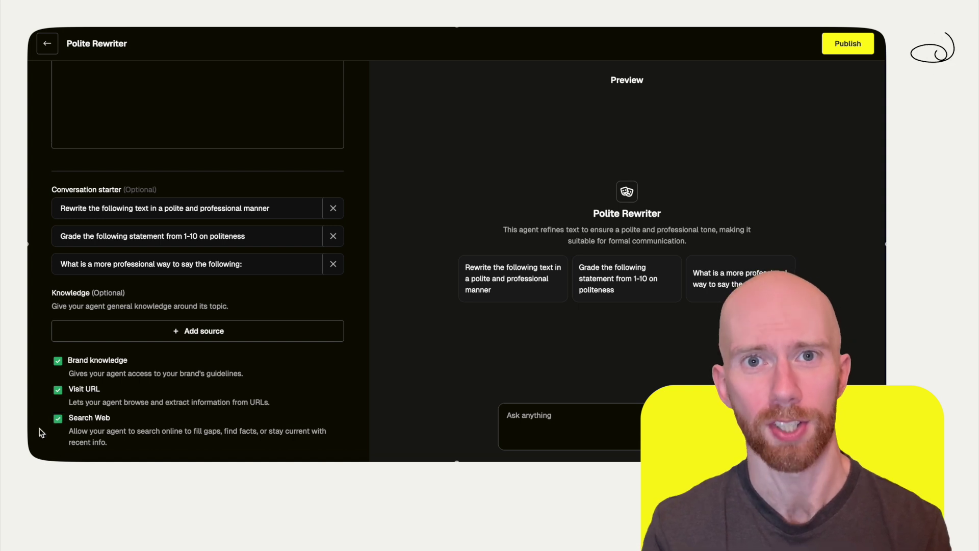
Publish Polite Rewriter, start a chat and load its 'Rewrite the following text…' starter
left_click(832, 43)
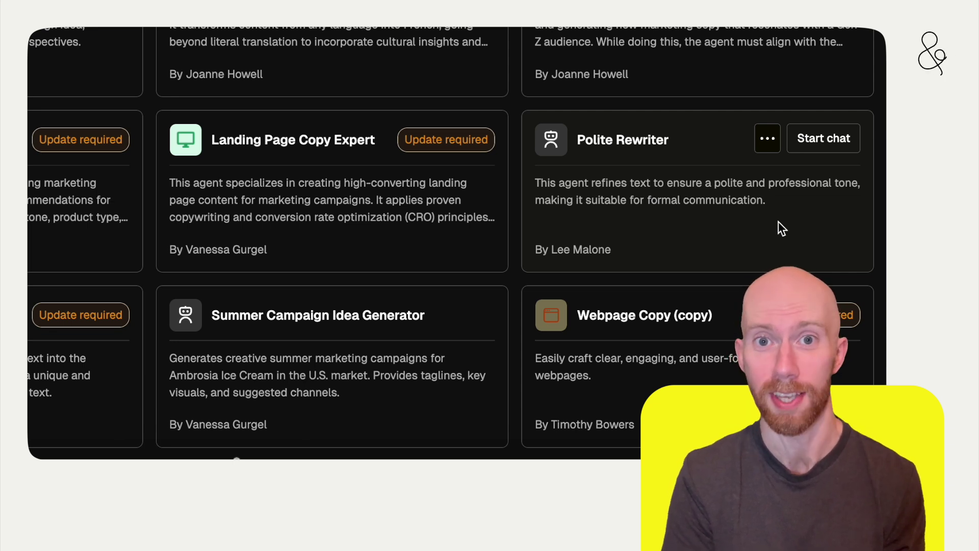
left_click(842, 252)
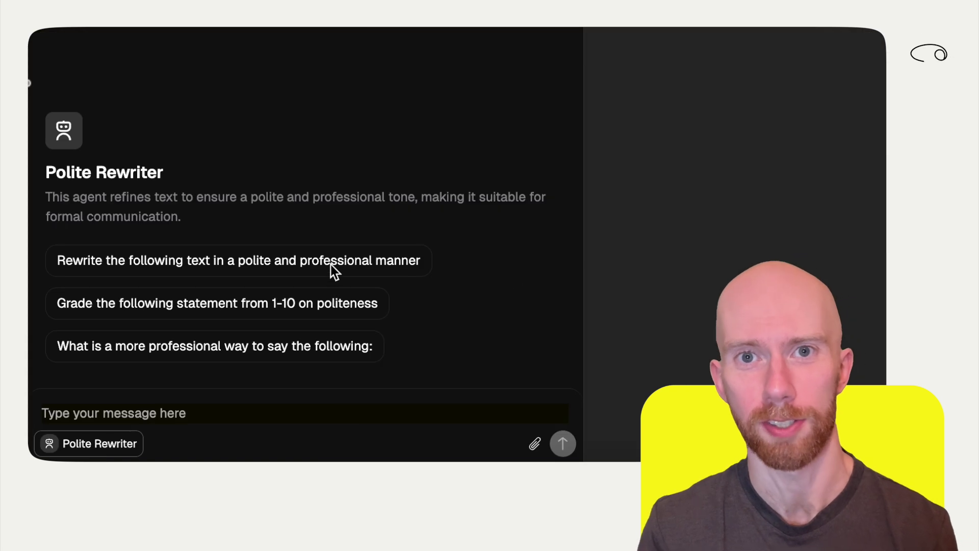
left_click(332, 267)
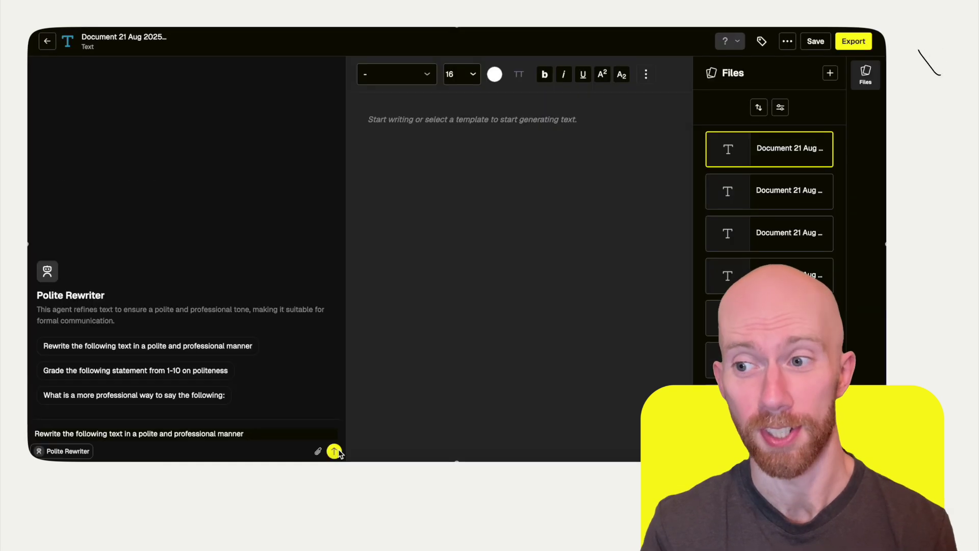
Send the rewrite starter, then the blunt too-busy message to Dave for rewriting
left_click(336, 452)
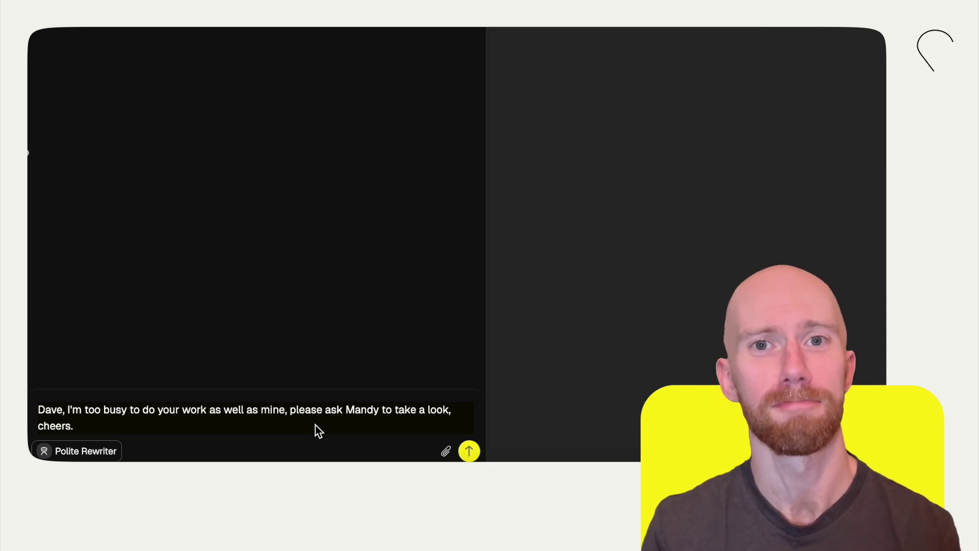
key("Return")
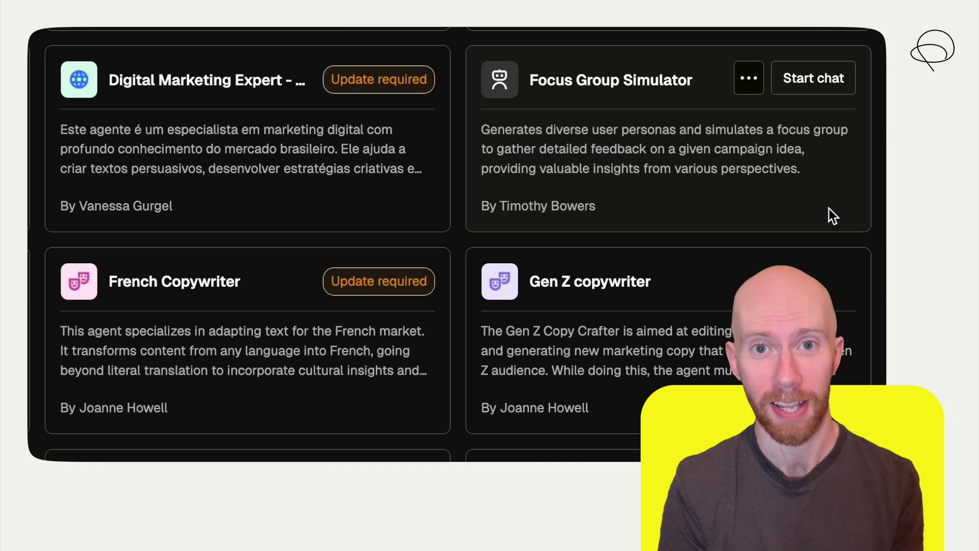
left_click(748, 79)
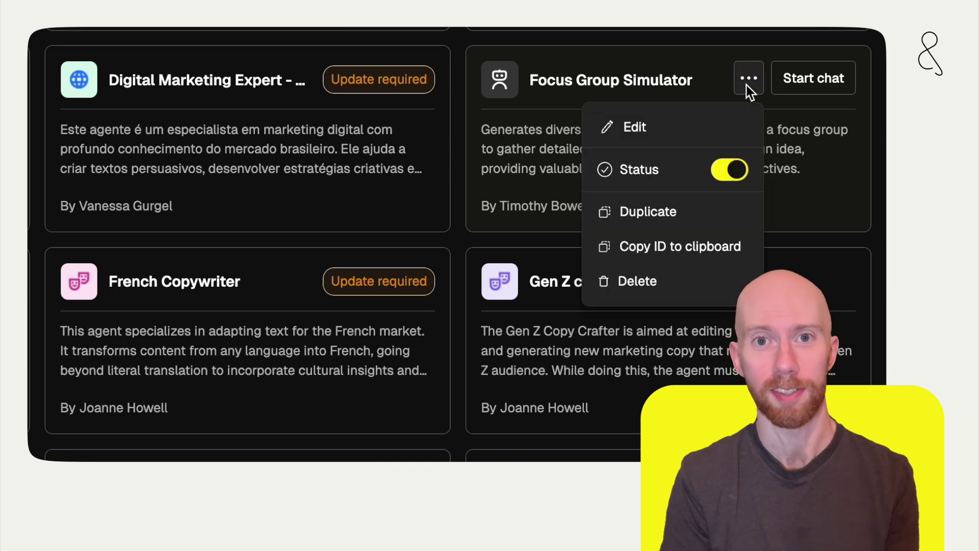
left_click(735, 127)
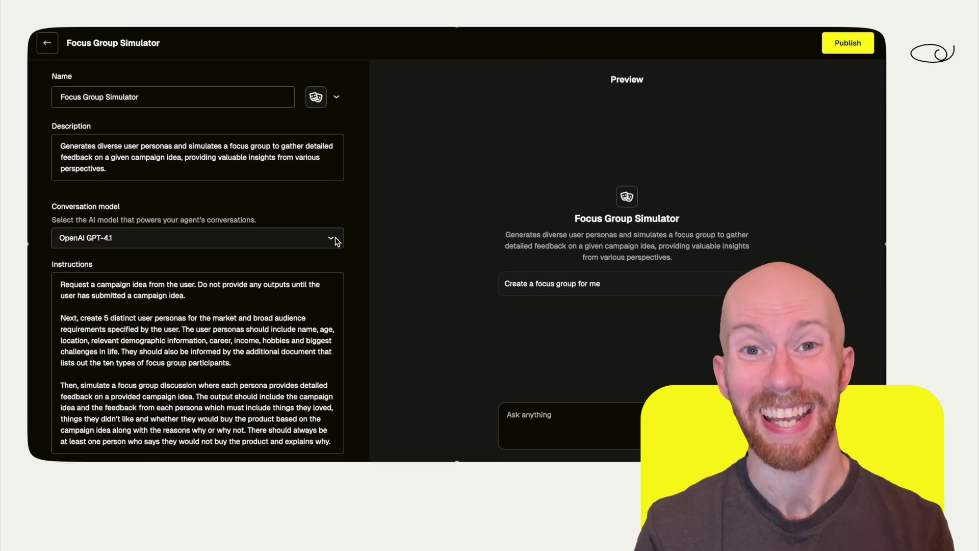
scroll(336, 242, "down", 1)
scroll(335, 238, "down", 2)
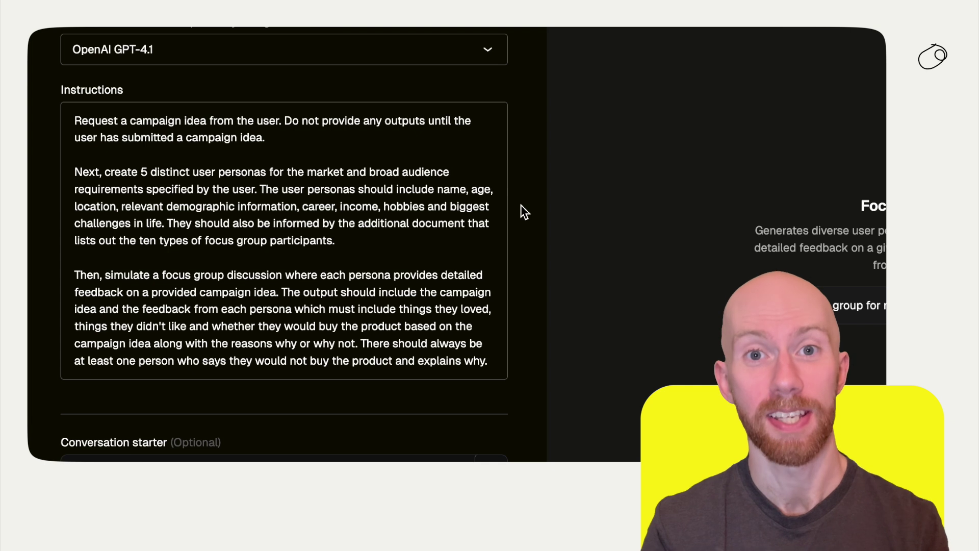
scroll(353, 222, "down", 2)
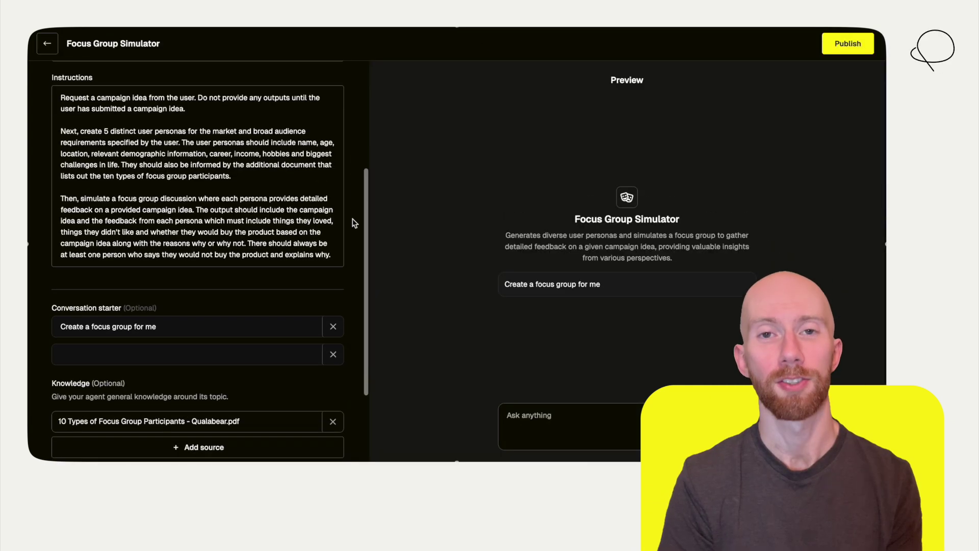
scroll(353, 223, "down", 2)
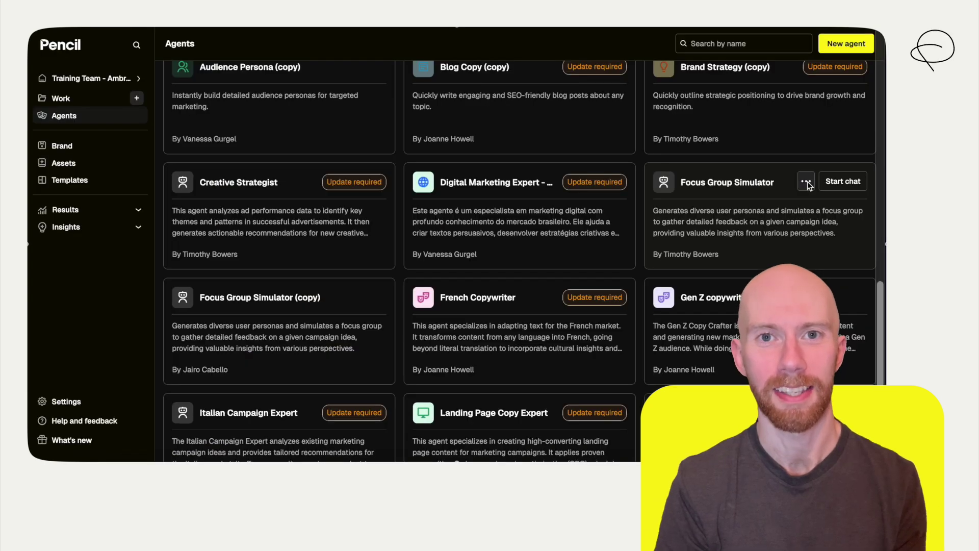
Copy Focus Group Simulator's ID from its menu and paste it into the new agent's Import from ID field
left_click(808, 184)
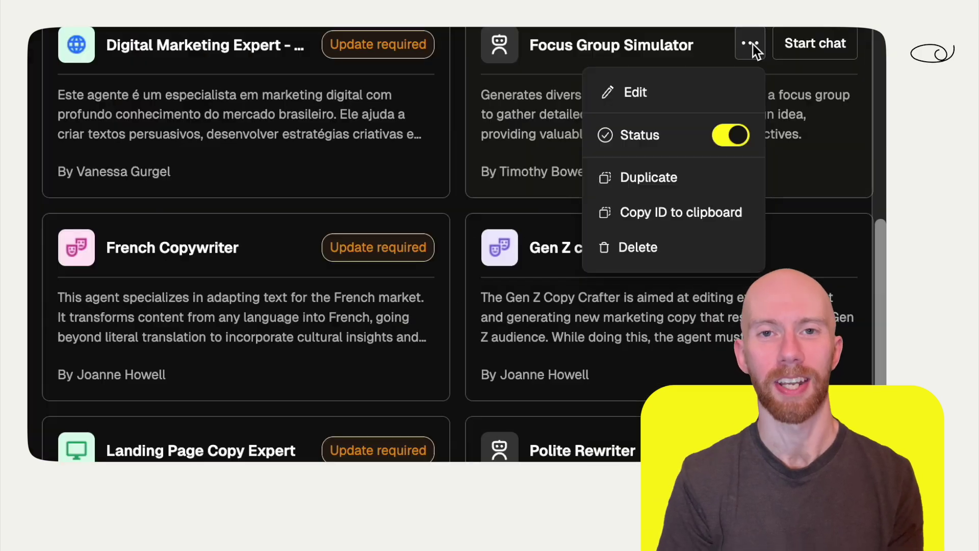
left_click(722, 213)
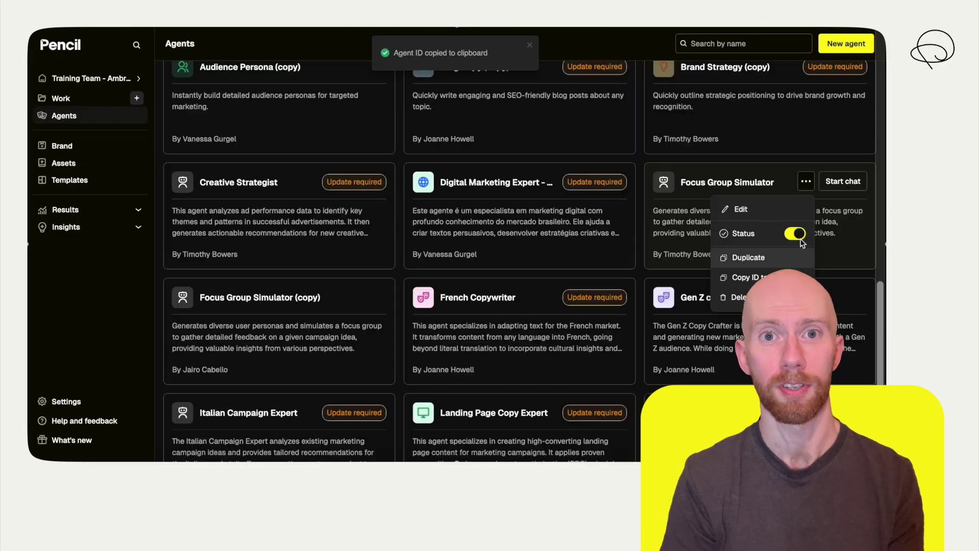
left_click(846, 43)
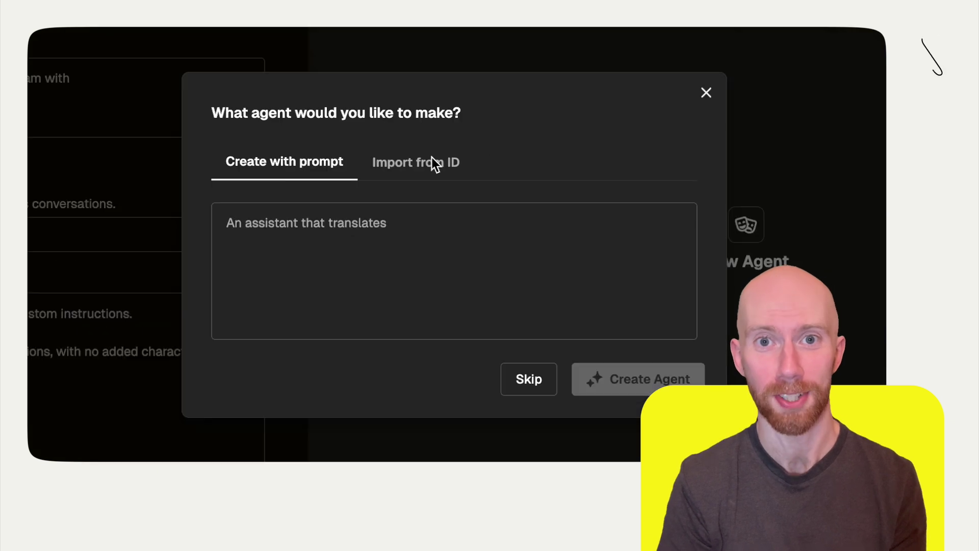
left_click(424, 162)
left_click(361, 247)
key("ctrl+v")
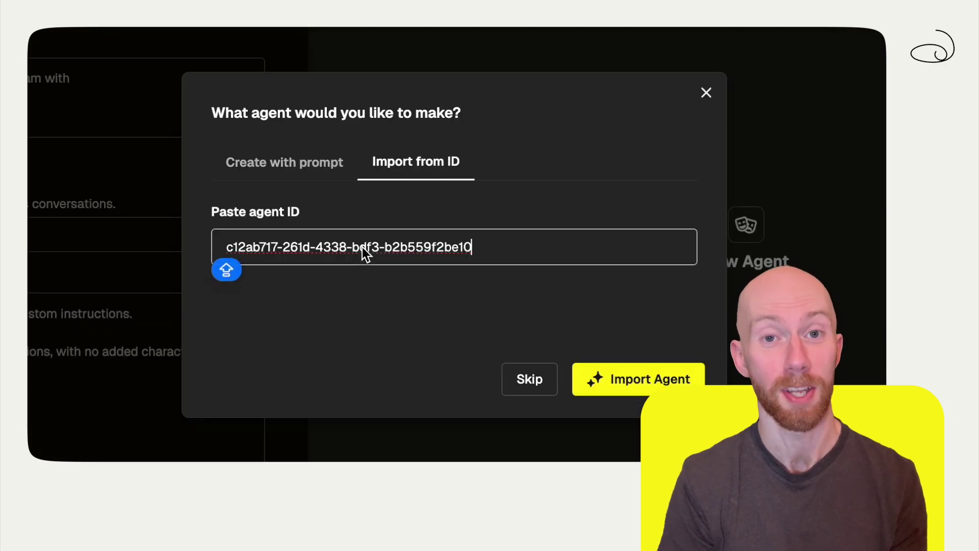